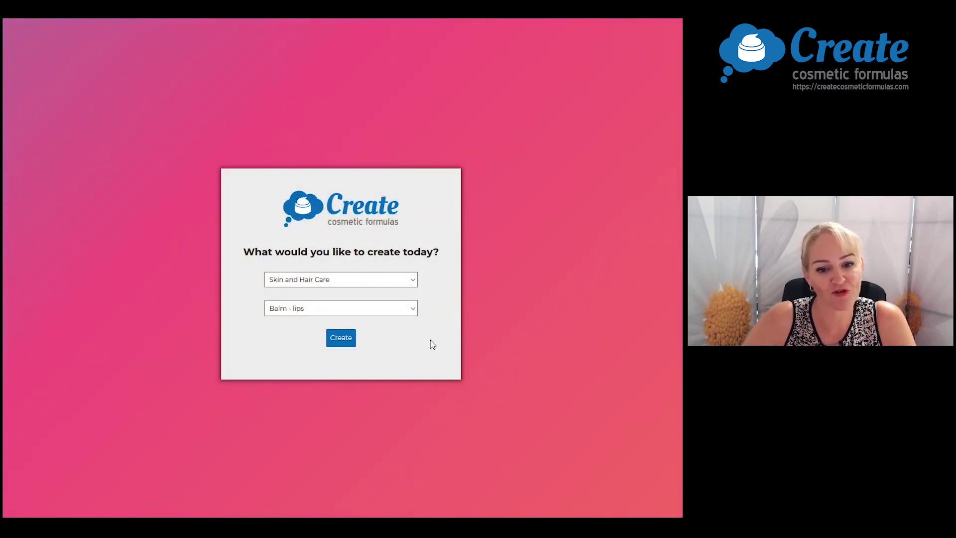
Pick W/O Ointment as the product type, keeping the Skin and Hair Care category
click(412, 309)
scroll(334, 235, down, 3)
scroll(380, 260, down, 2)
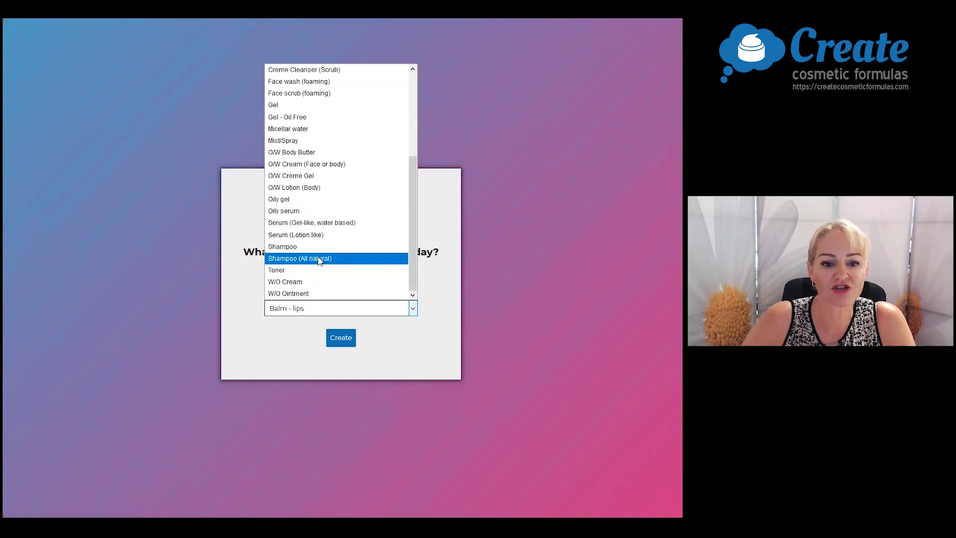
click(305, 294)
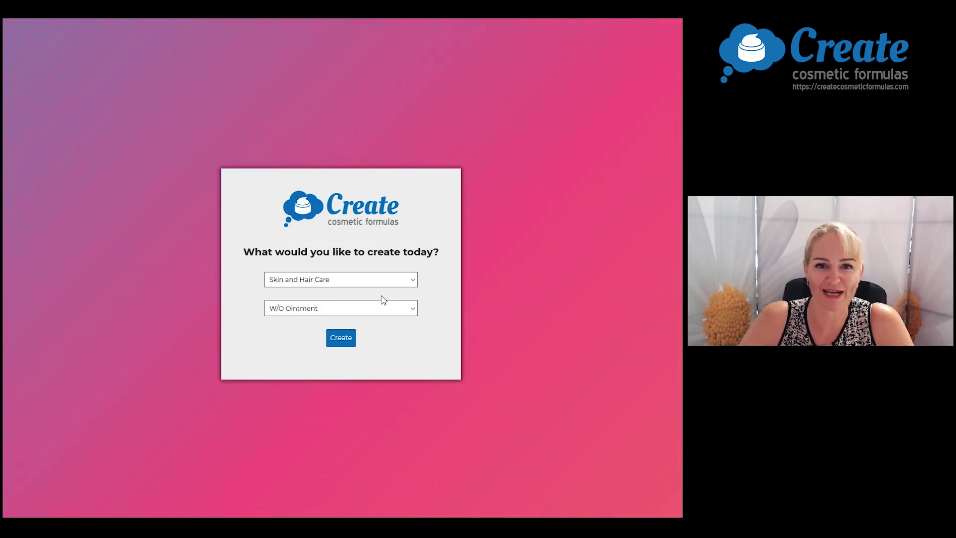
Create the W/O Ointment formula and add Apricot kernel oil and Squalane as lipids at 10% each
click(344, 346)
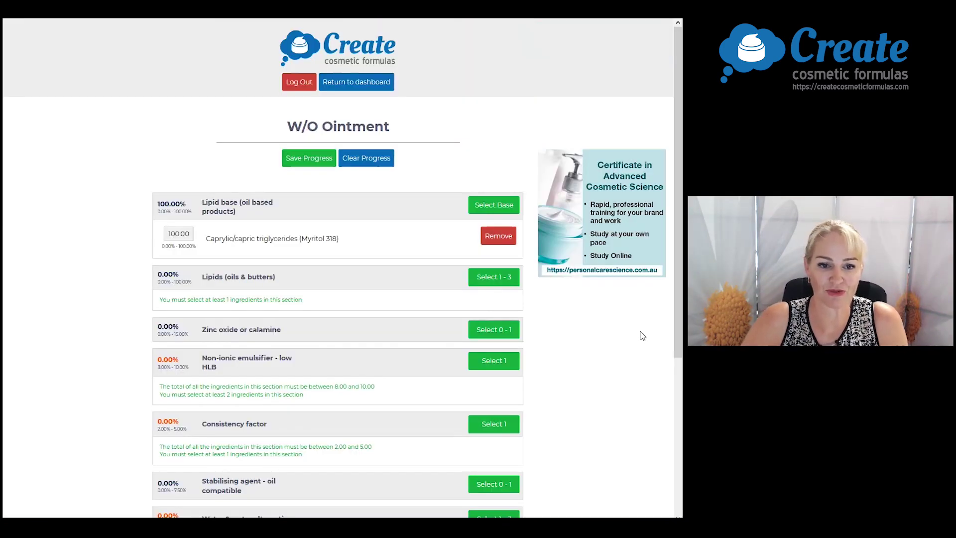
click(493, 277)
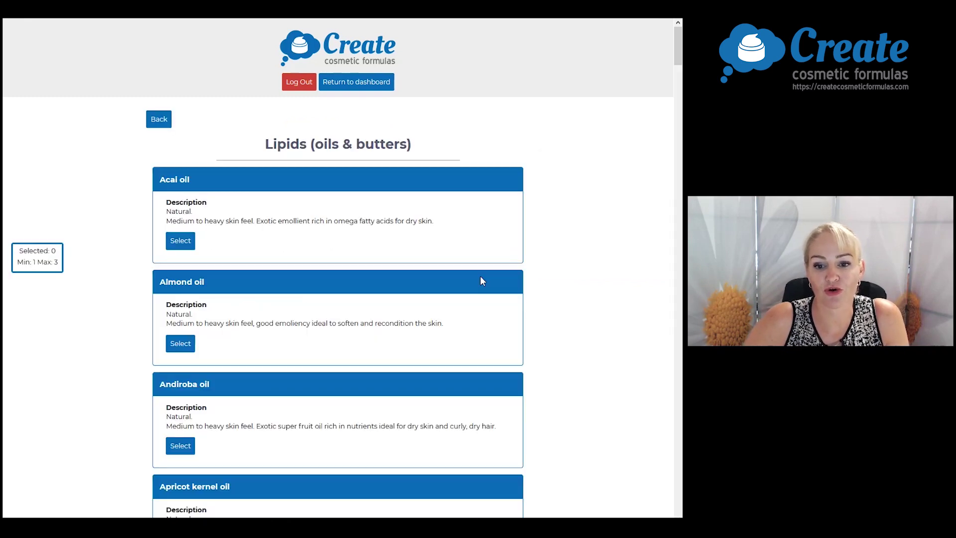
scroll(209, 336, down, 2)
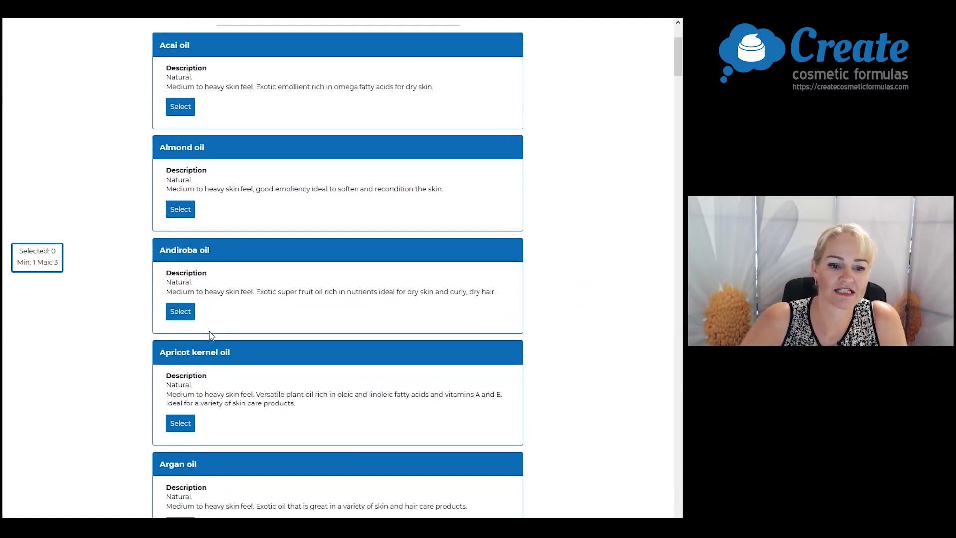
click(181, 423)
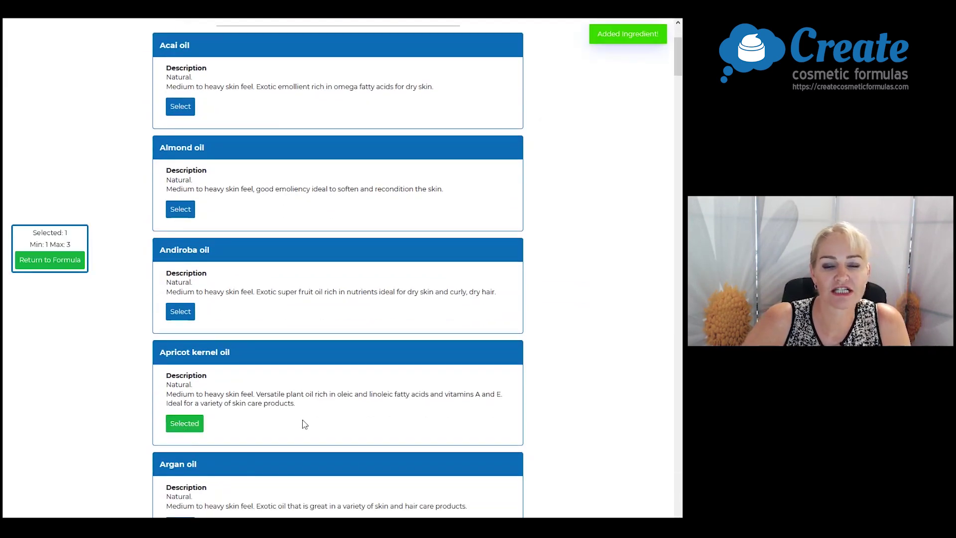
scroll(304, 424, down, 5)
scroll(304, 425, down, 3)
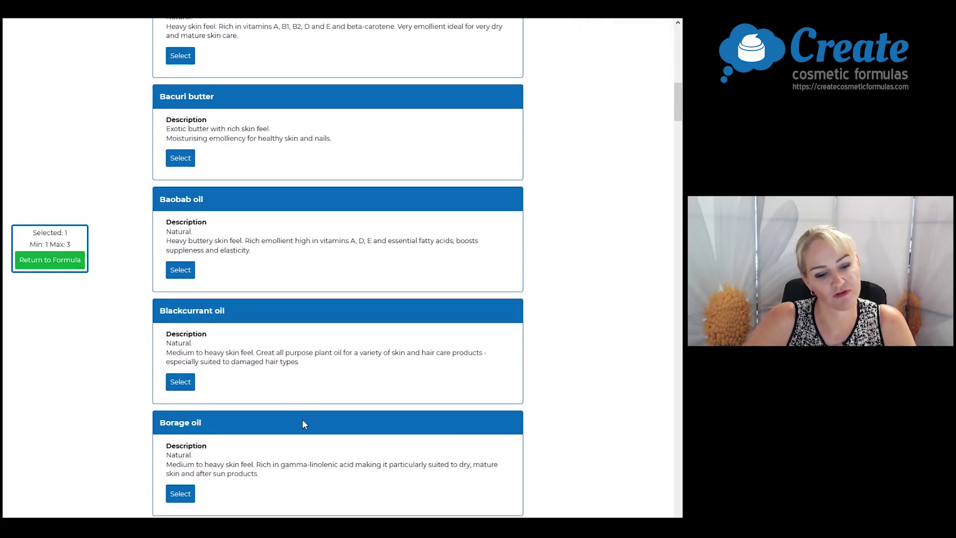
scroll(304, 424, down, 5)
scroll(304, 424, down, 6)
scroll(303, 424, down, 5)
scroll(304, 426, down, 10)
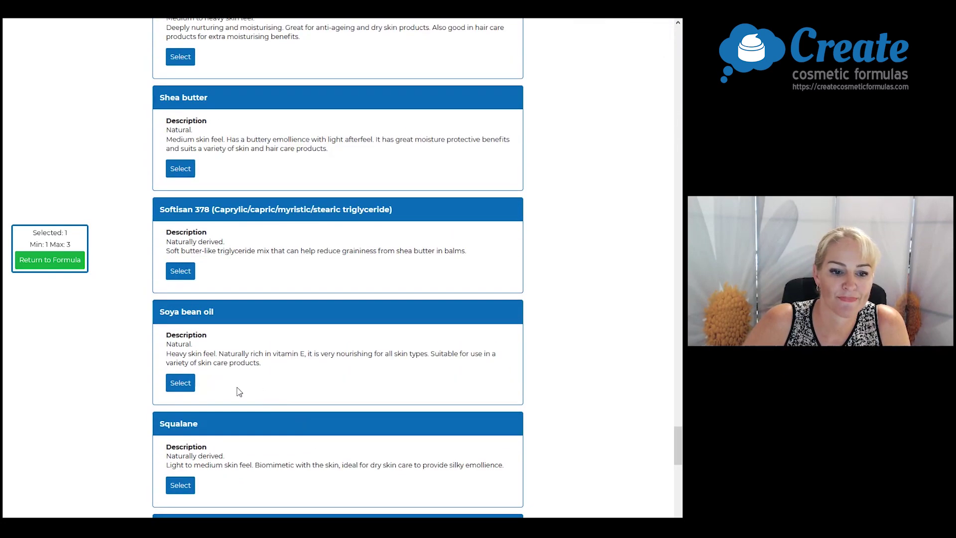
scroll(237, 391, down, 2)
click(180, 306)
click(37, 261)
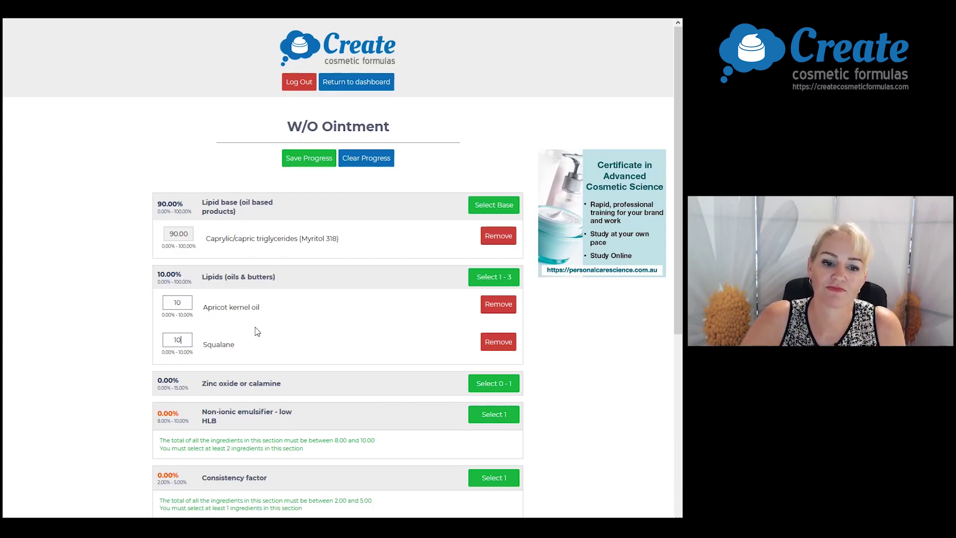
click(483, 387)
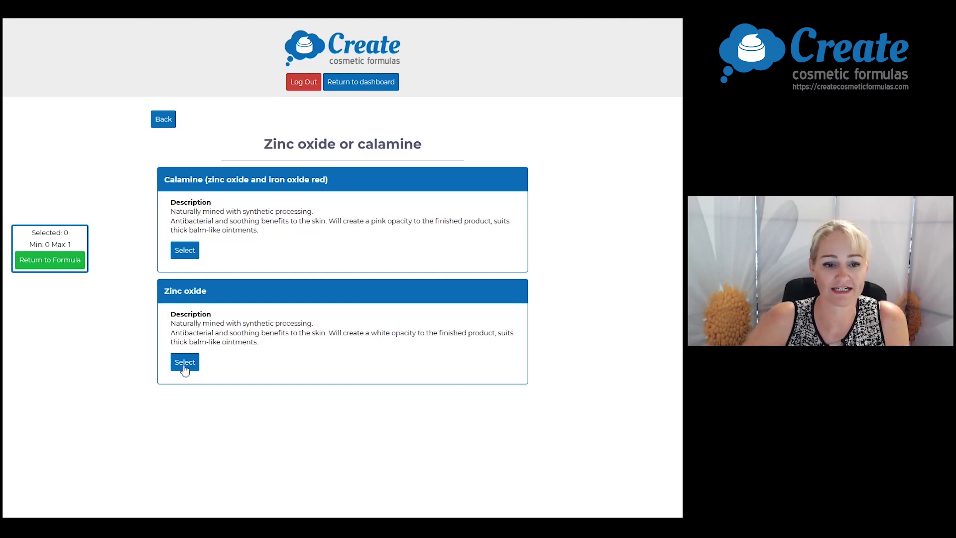
Add Zinc oxide at 10%, plus Glyceryl Stearate and Arlacel 1689 emulsifiers at 5% each
click(46, 262)
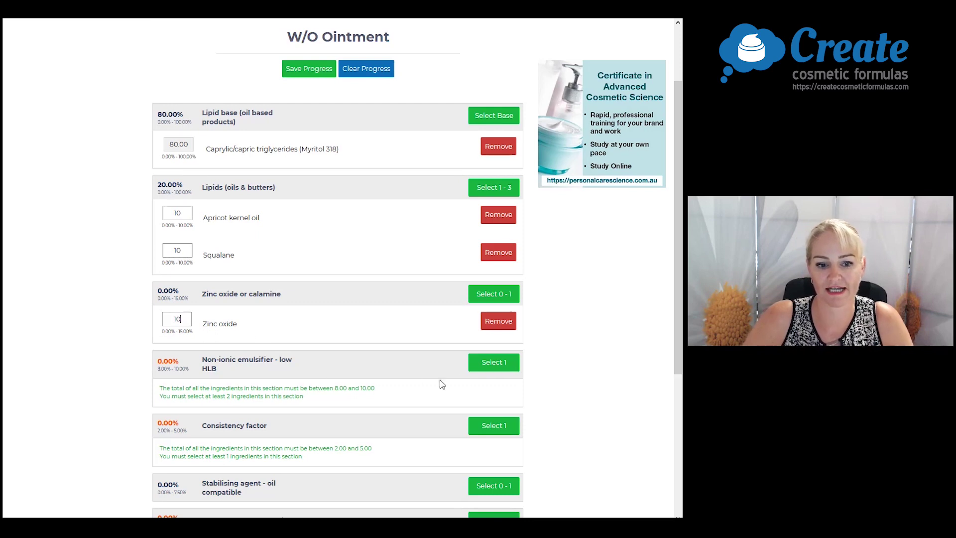
click(483, 365)
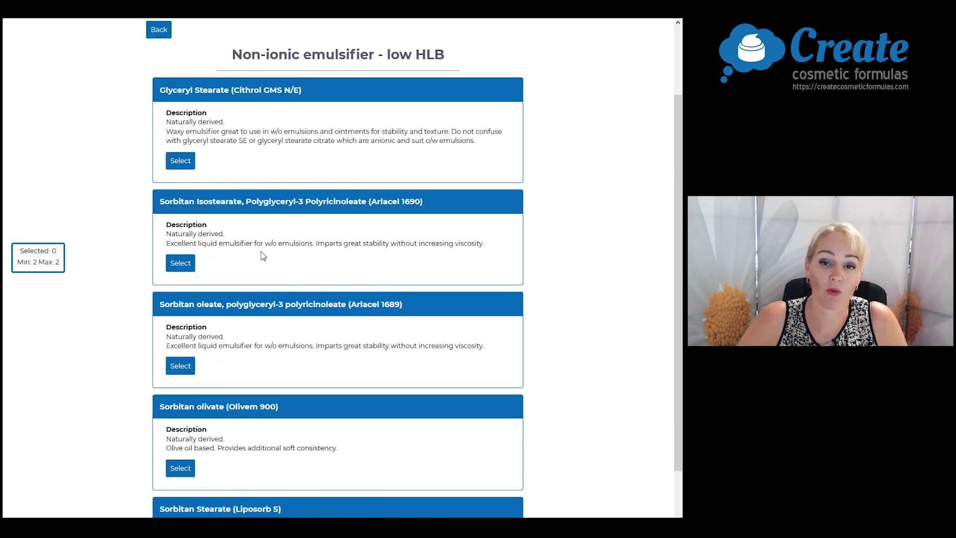
click(180, 164)
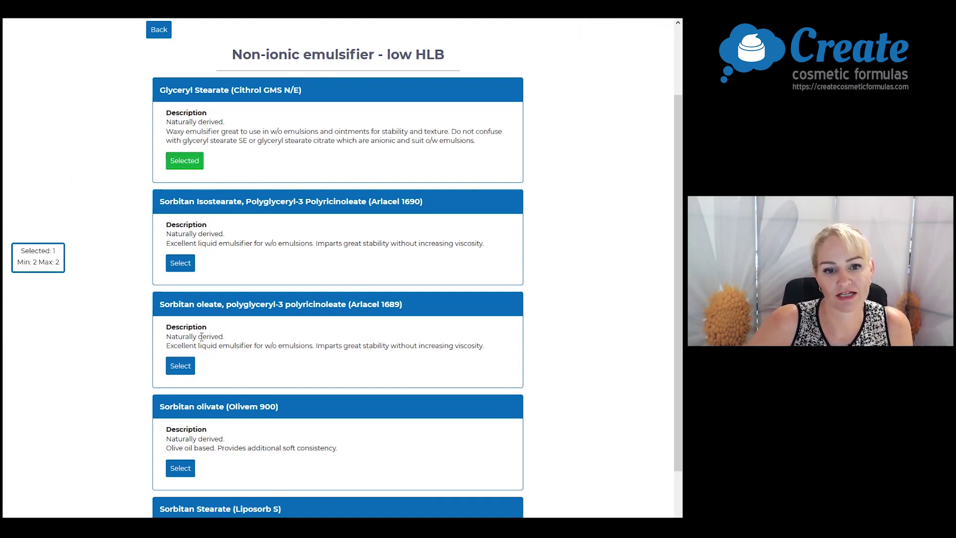
click(181, 370)
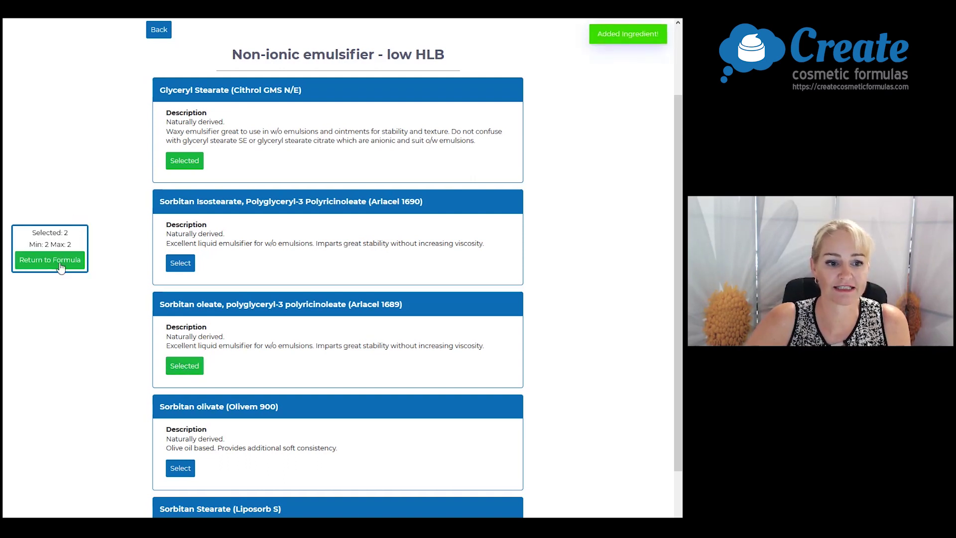
click(49, 260)
double_click(176, 168)
text(5)
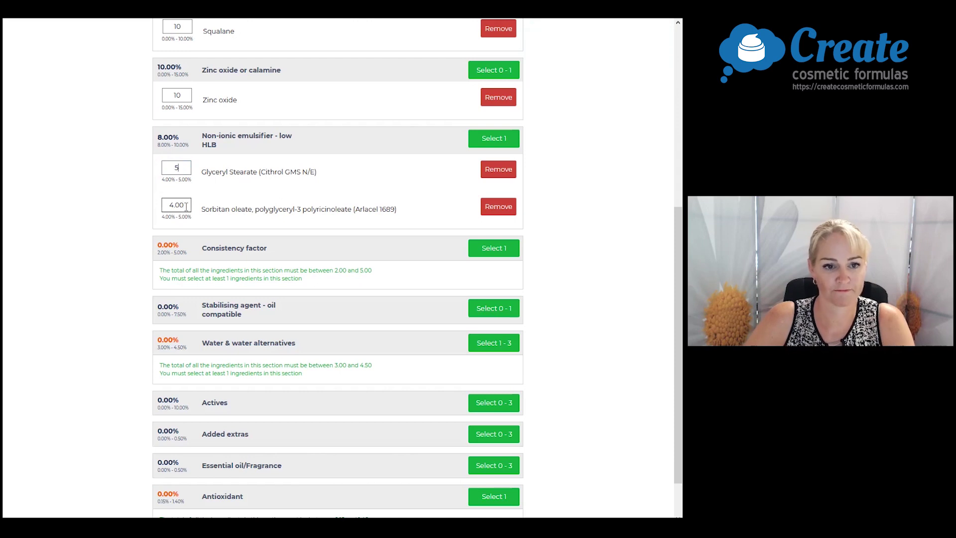
Raise the Beeswax consistency factor to 5%
click(495, 252)
scroll(218, 222, up, 2)
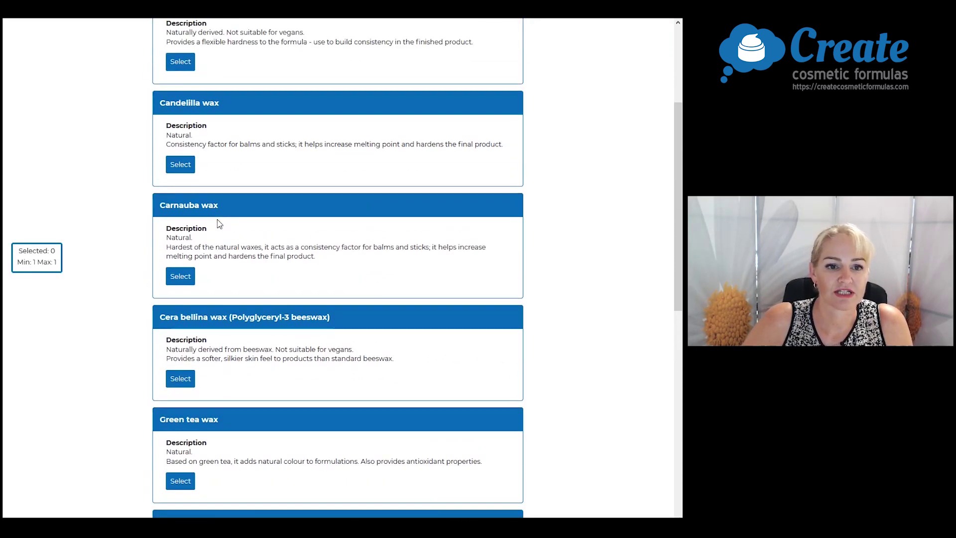
scroll(217, 218, up, 2)
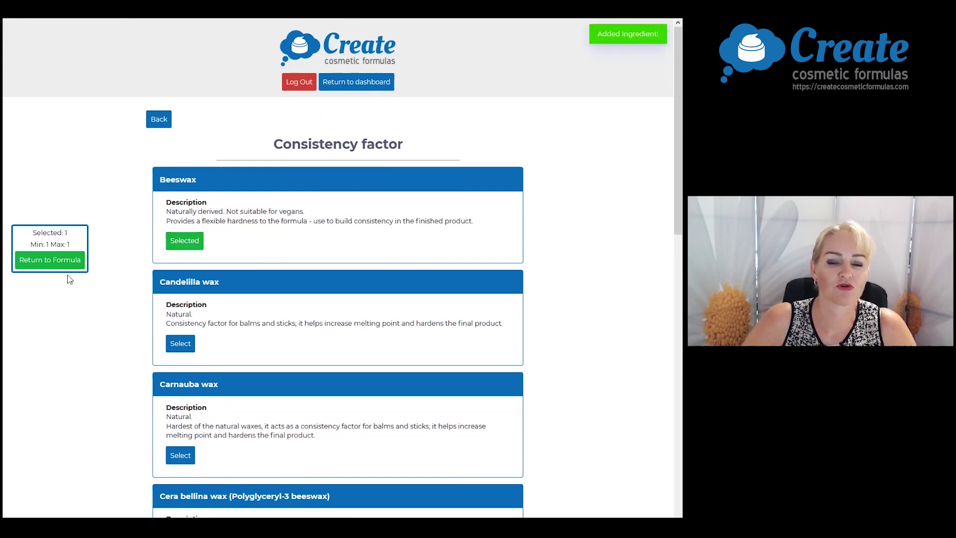
click(69, 264)
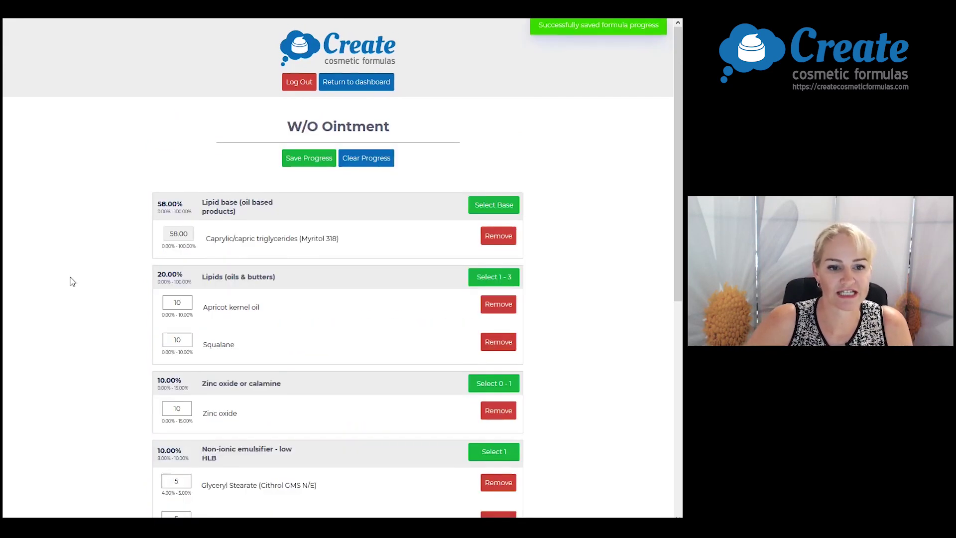
scroll(71, 277, down, 2)
scroll(261, 304, down, 2)
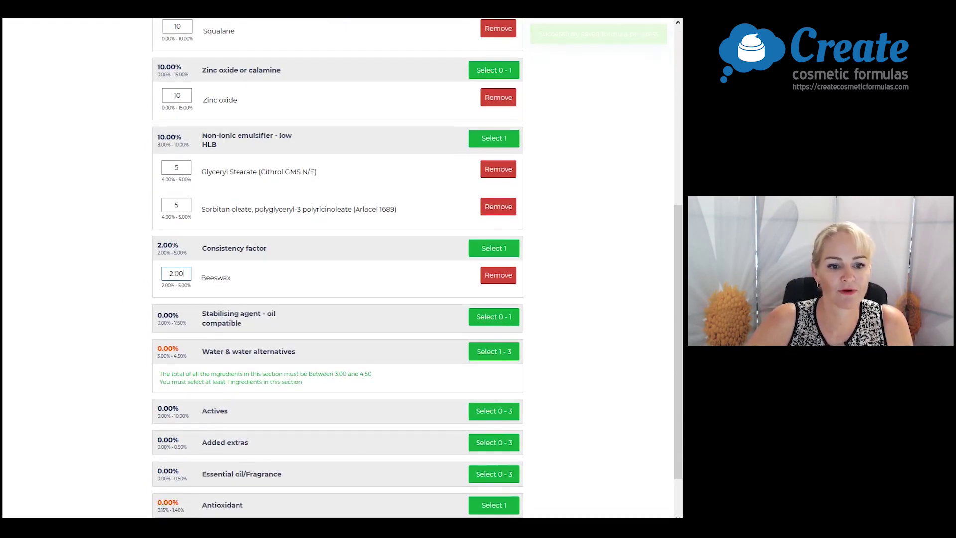
drag(188, 274, 153, 275)
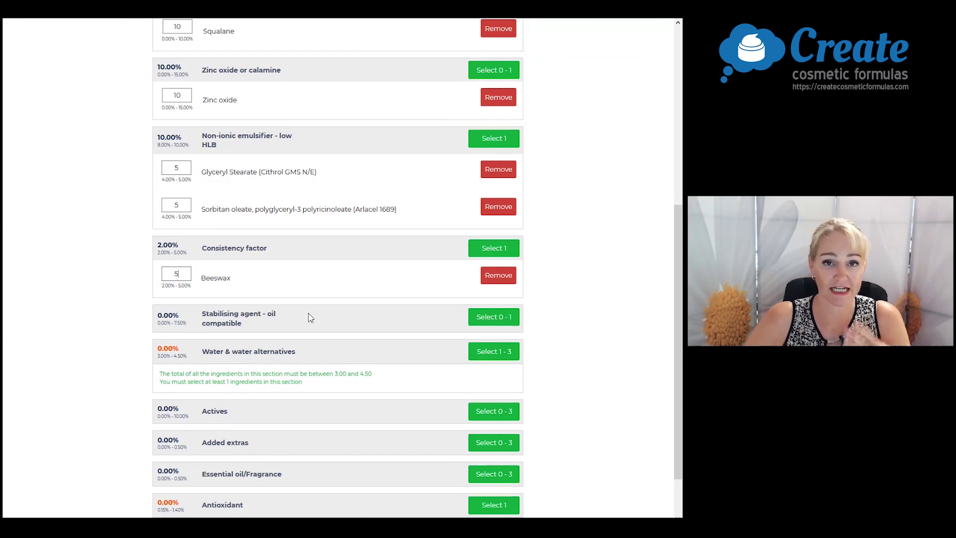
scroll(494, 313, down, 1)
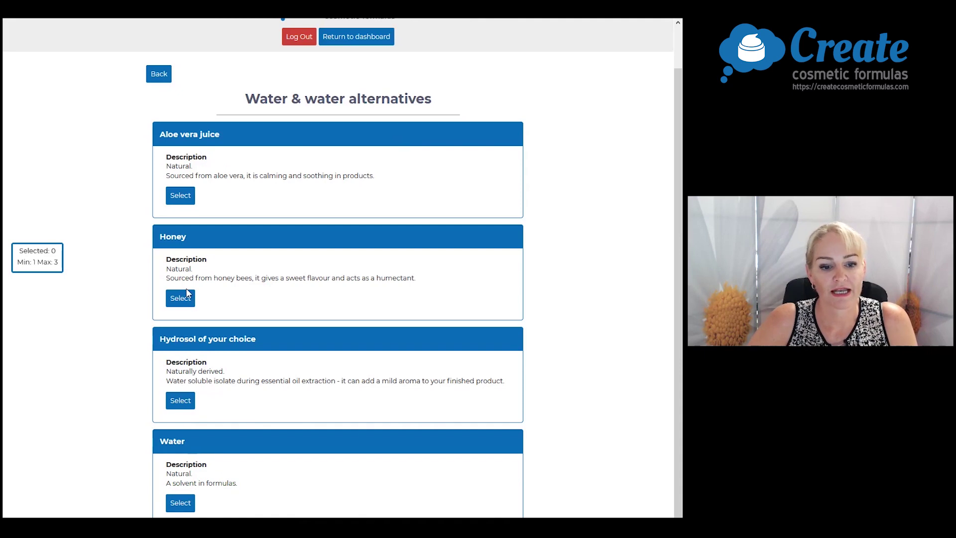
Add Water to the water phase at 4%
click(181, 503)
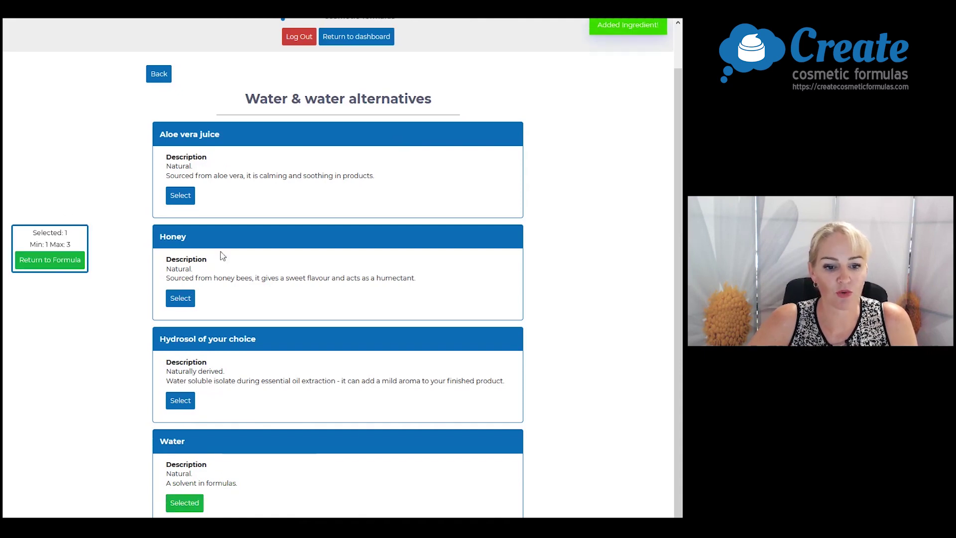
click(48, 263)
scroll(280, 331, down, 4)
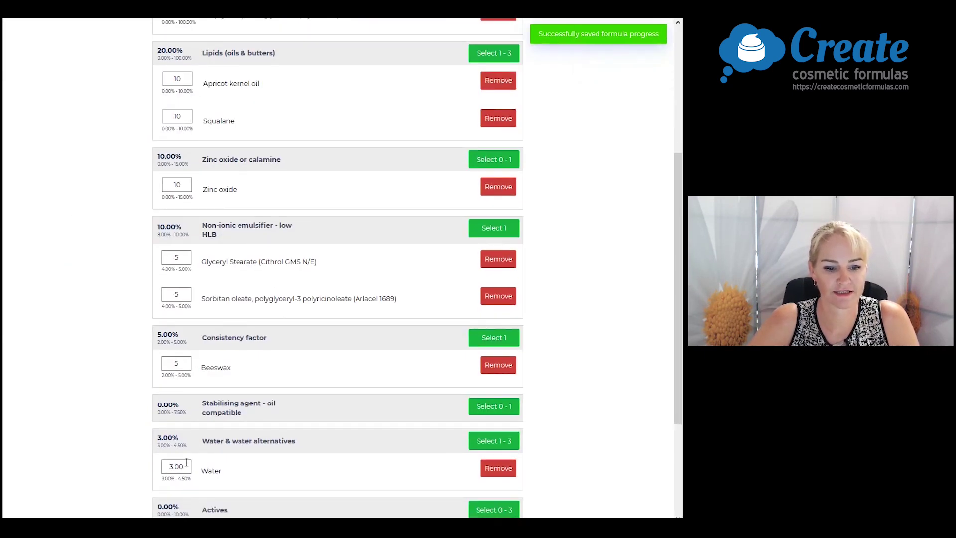
scroll(272, 360, down, 3)
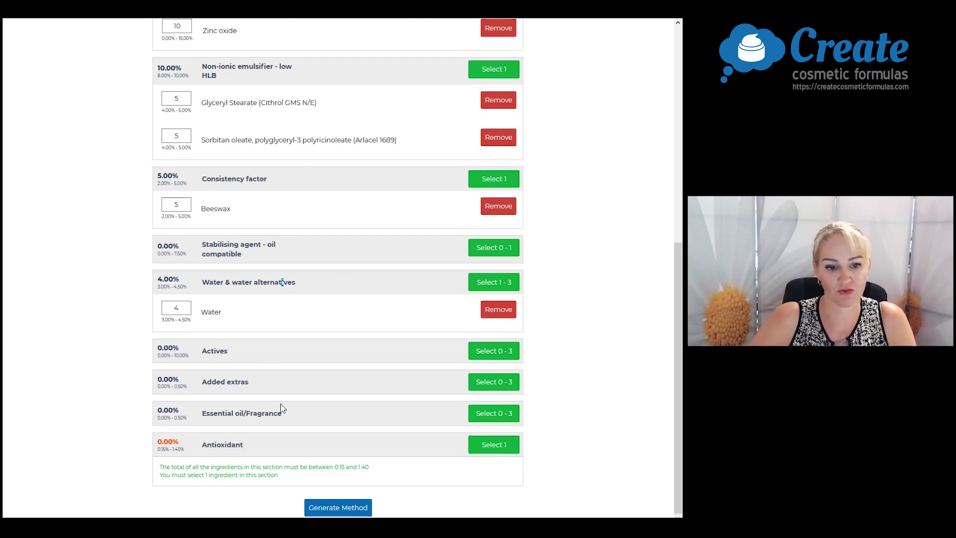
click(495, 417)
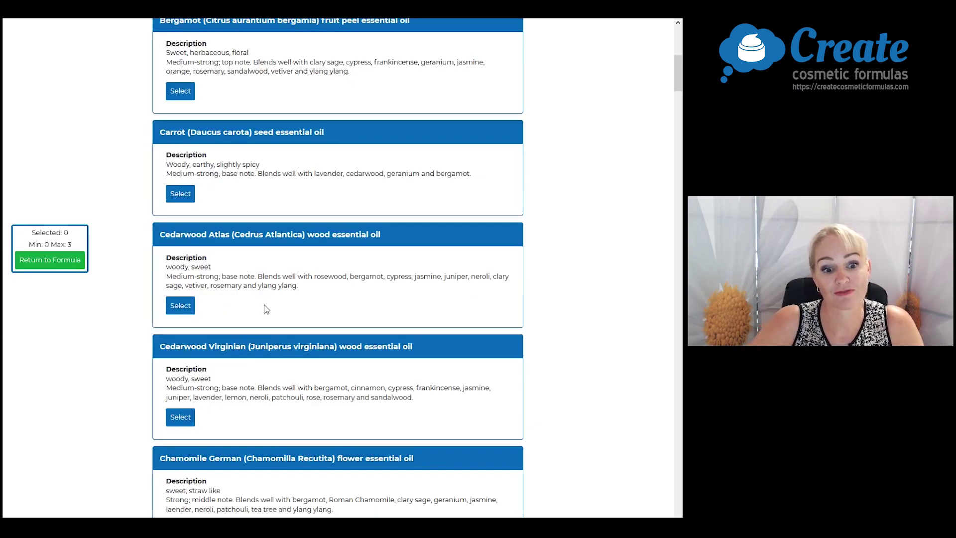
scroll(263, 308, down, 2)
scroll(264, 309, down, 2)
scroll(264, 308, down, 1)
scroll(263, 308, down, 2)
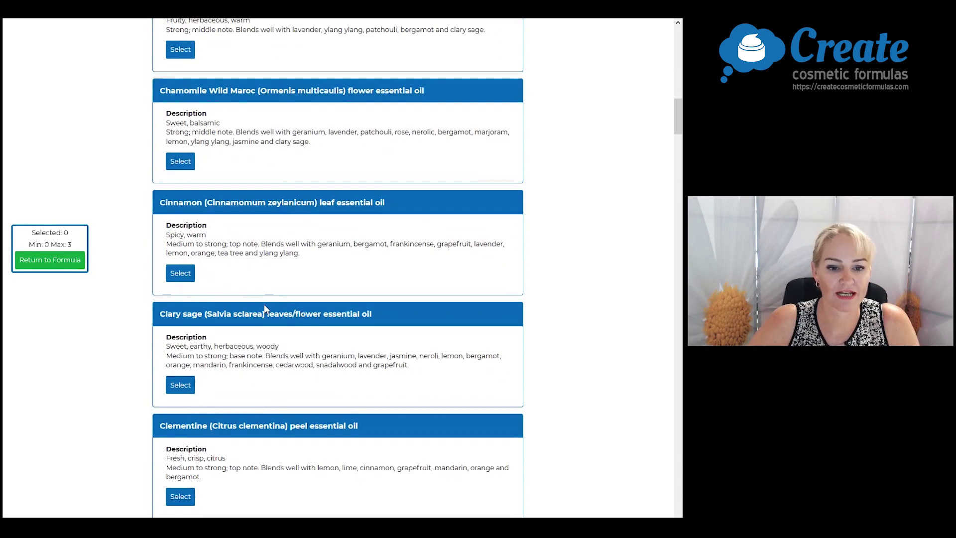
scroll(263, 308, down, 2)
scroll(264, 309, down, 2)
scroll(264, 308, down, 2)
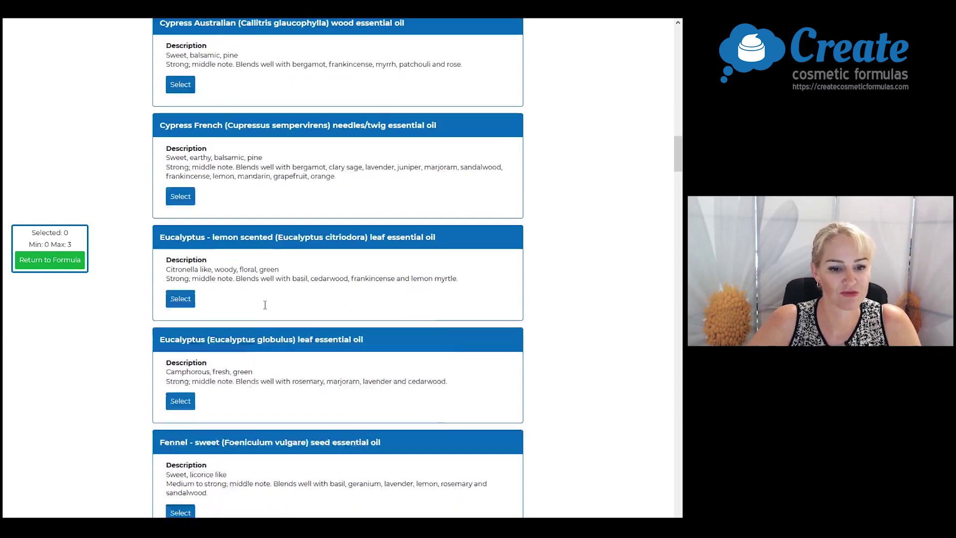
scroll(264, 309, down, 2)
scroll(264, 308, down, 1)
scroll(264, 308, down, 2)
scroll(225, 329, down, 1)
Add Geranium, Lavender and Rosewood oils (0.1, 0.1, 0.05%) and Tocopherol - d-alpha 50% at 1%
click(180, 348)
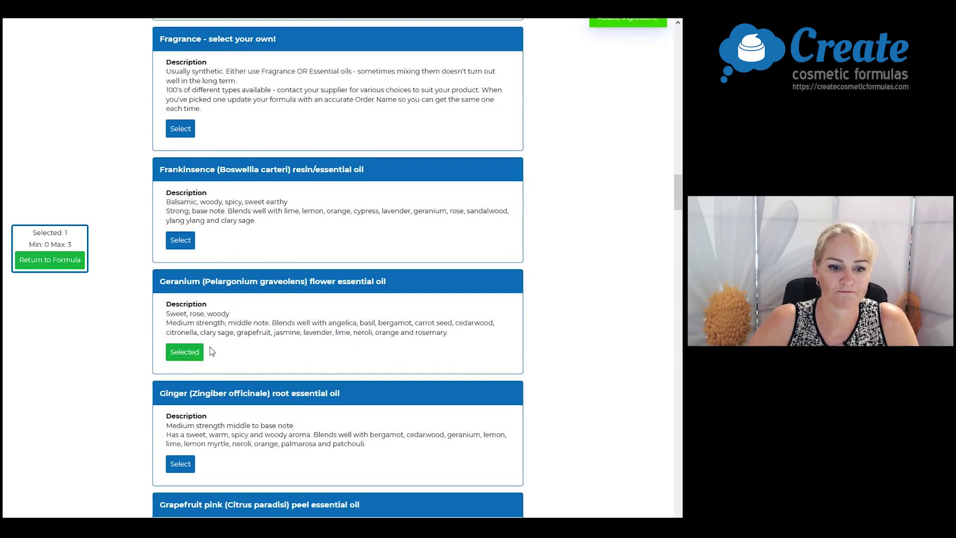
scroll(209, 348, down, 7)
scroll(194, 314, down, 5)
scroll(178, 294, down, 4)
scroll(179, 359, down, 10)
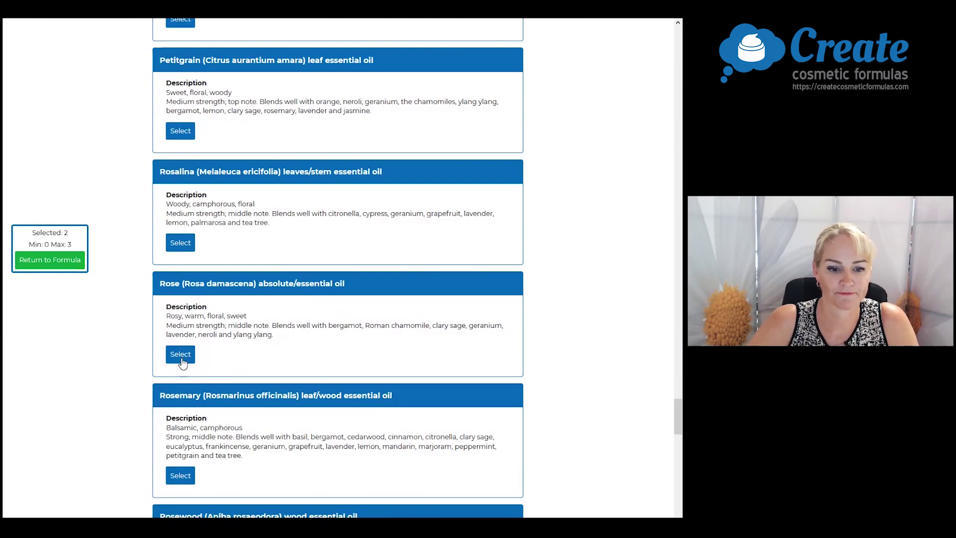
scroll(179, 441, down, 1)
click(180, 444)
click(65, 262)
scroll(177, 375, down, 6)
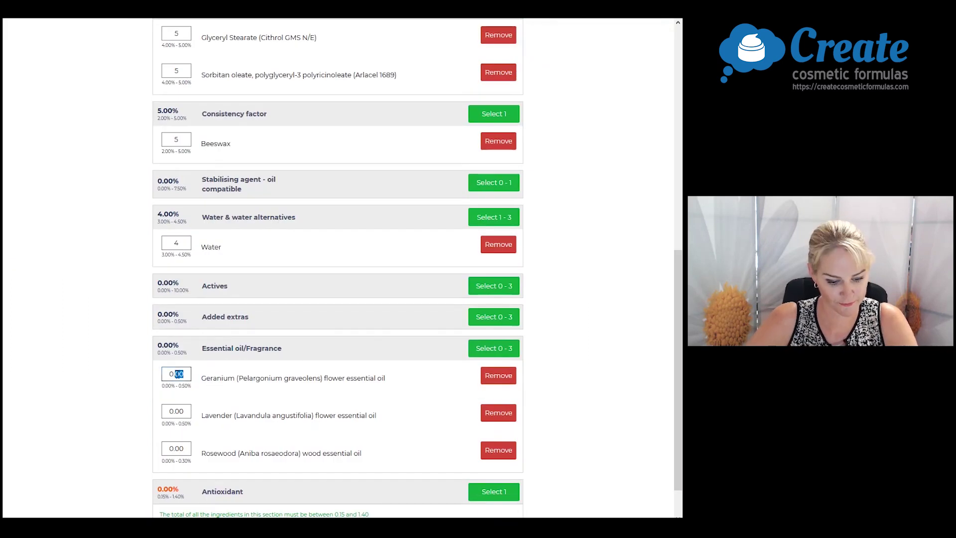
scroll(484, 446, down, 1)
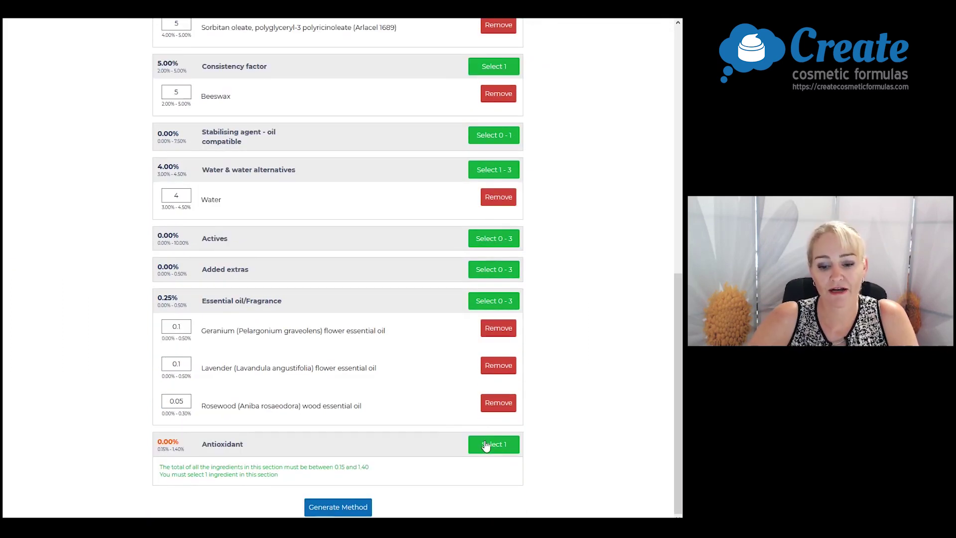
click(487, 446)
click(181, 300)
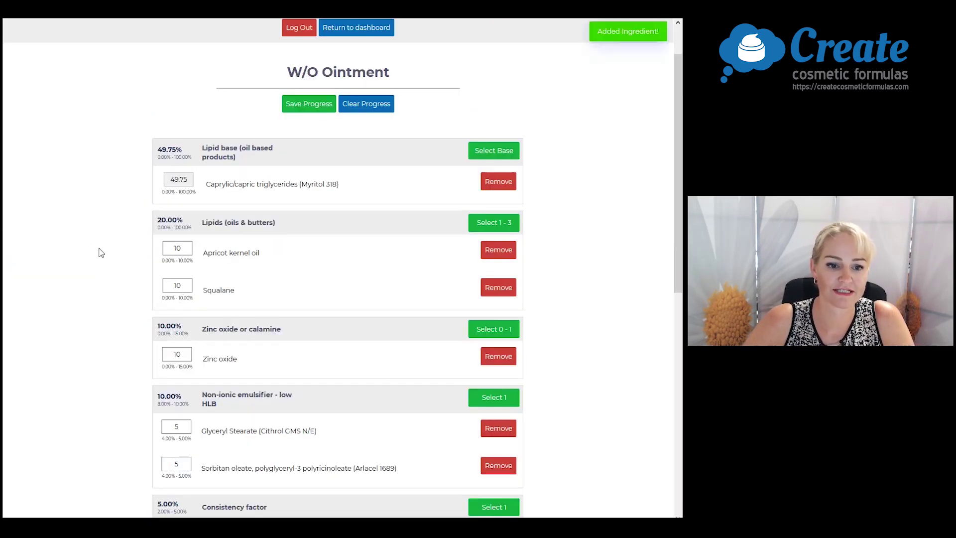
scroll(96, 249, down, 2)
scroll(198, 396, down, 4)
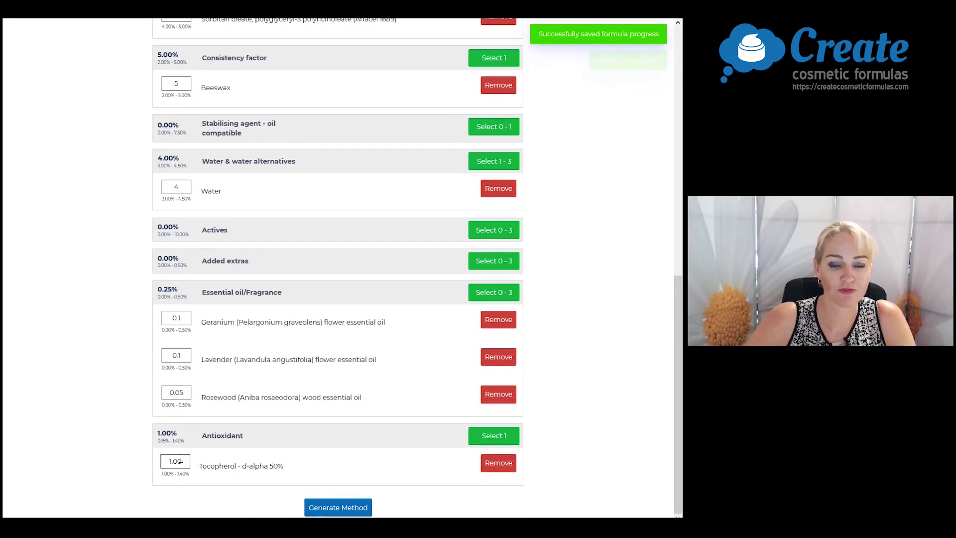
Generate the method, listing ingredients by phase with four preparation steps
click(346, 510)
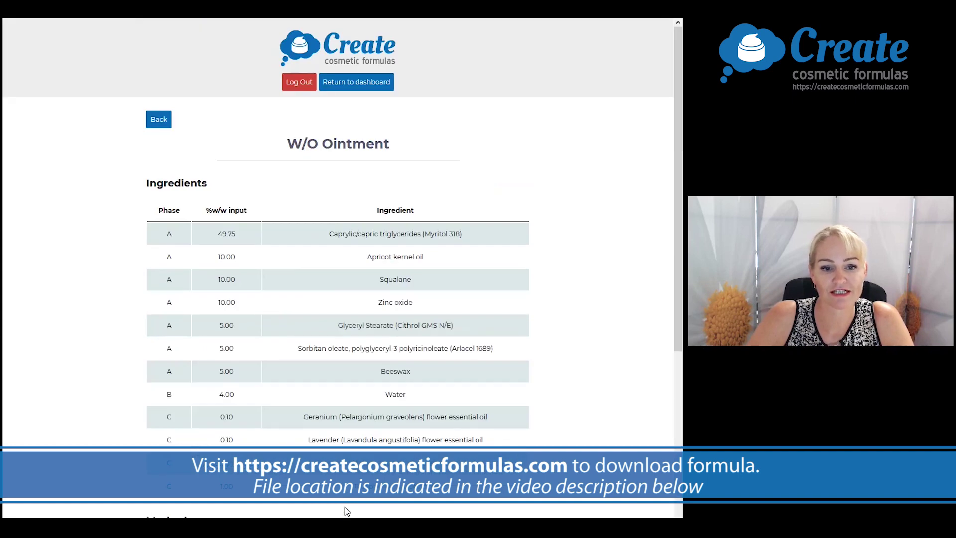
scroll(602, 387, down, 3)
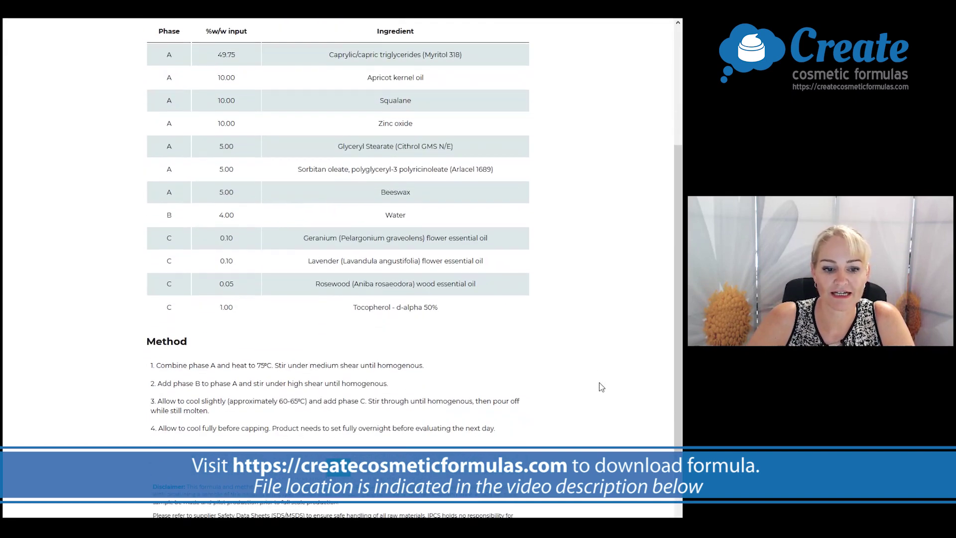